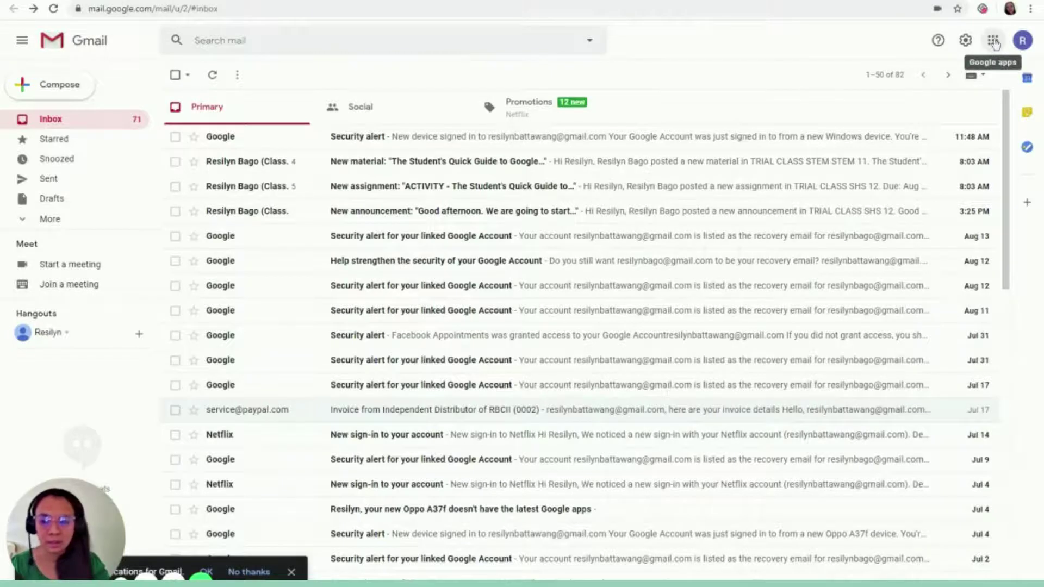
# - Launch Google Classroom from the Google apps list to show the four trial class cards
pyautogui.click(994, 42)
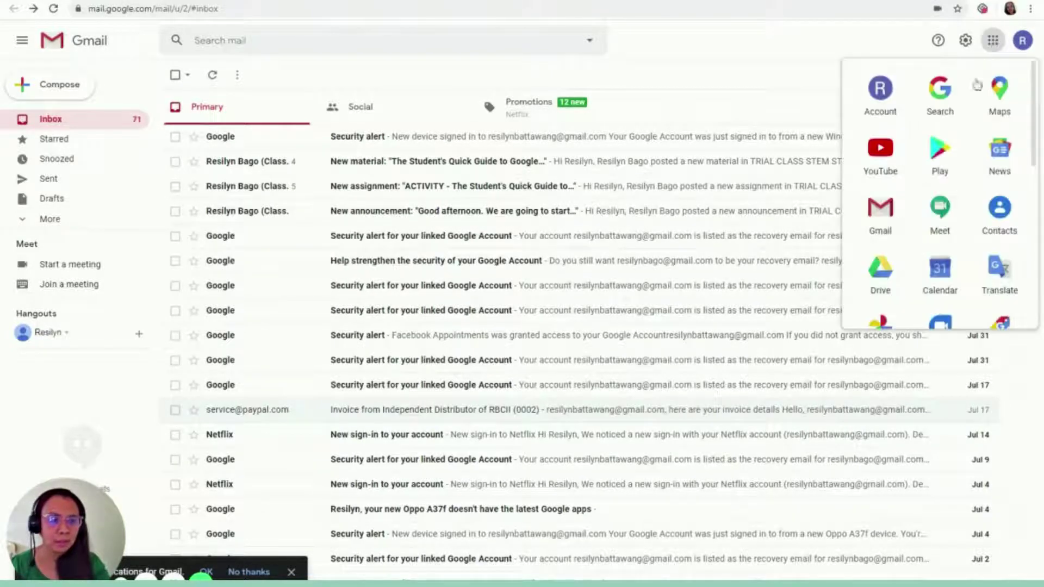
pyautogui.scroll(-5, 960, 221)
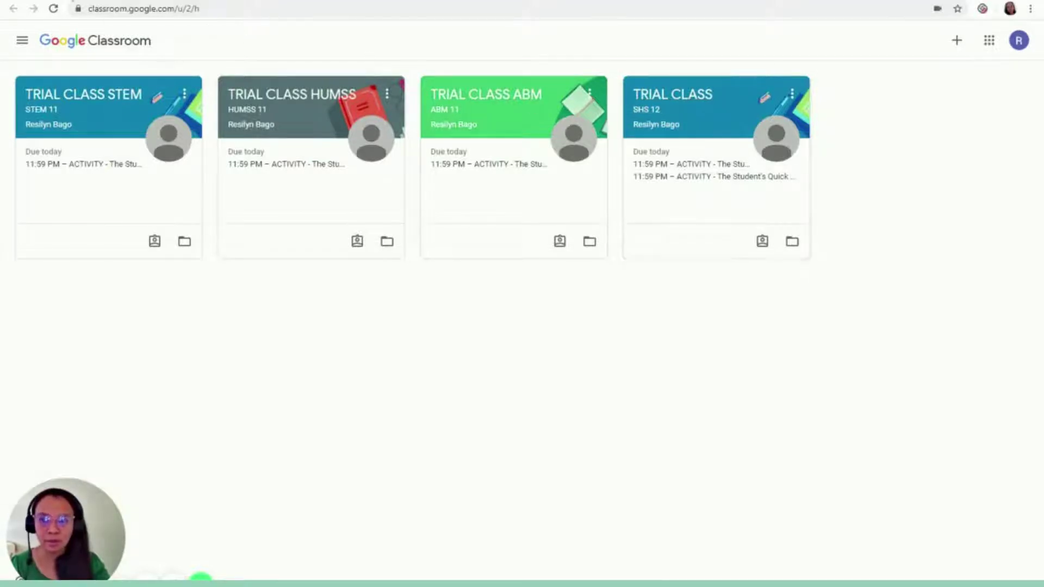
# - Open the Gmail announcement about starting demo classes tomorrow in TRIAL CLASS SHS 12
pyautogui.click(71, 2)
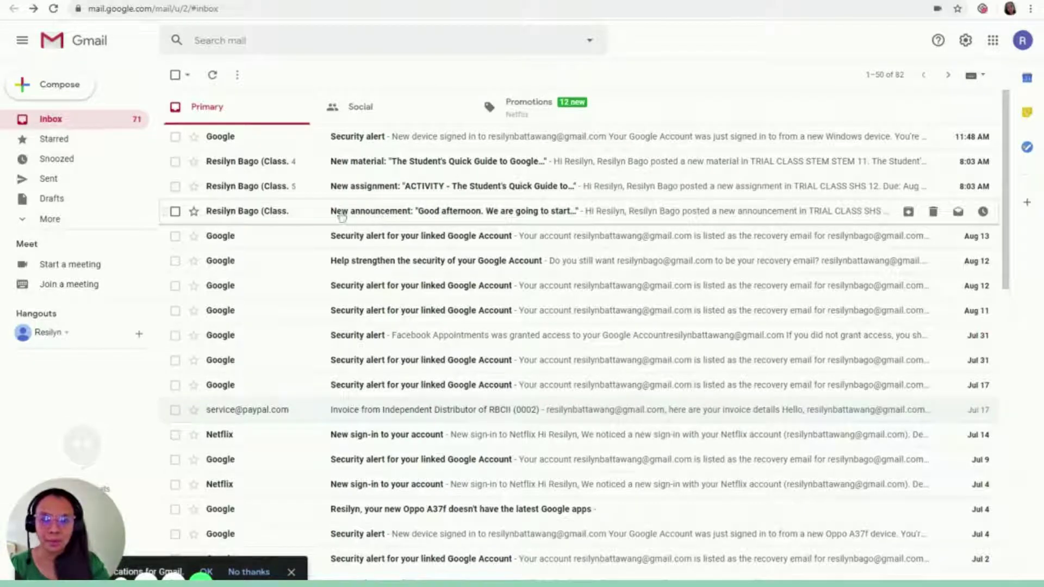
pyautogui.click(400, 213)
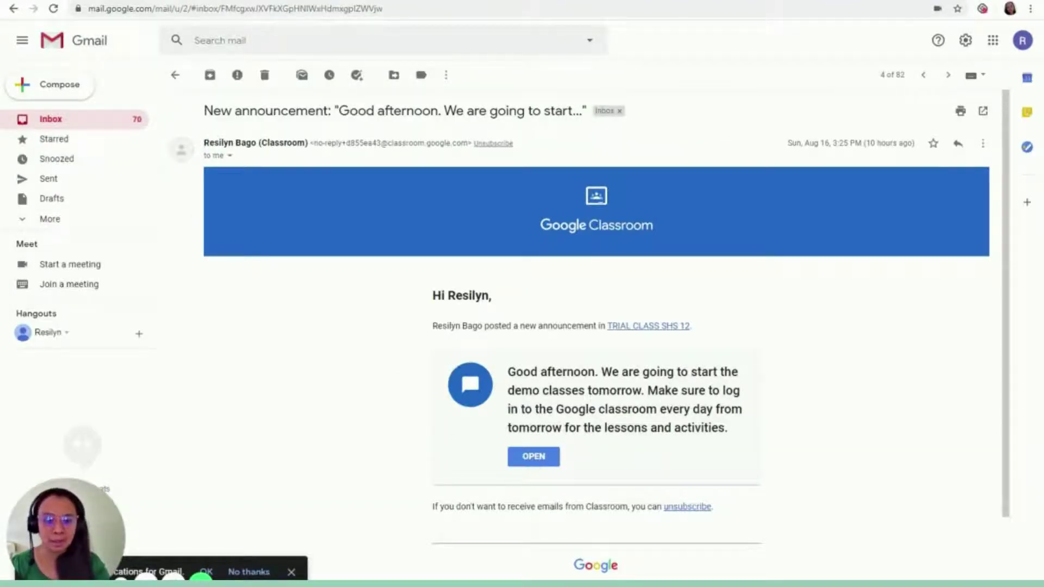
# - Follow the email's OPEN link to load Classroom's Classes page in a new tab
pyautogui.click(533, 461)
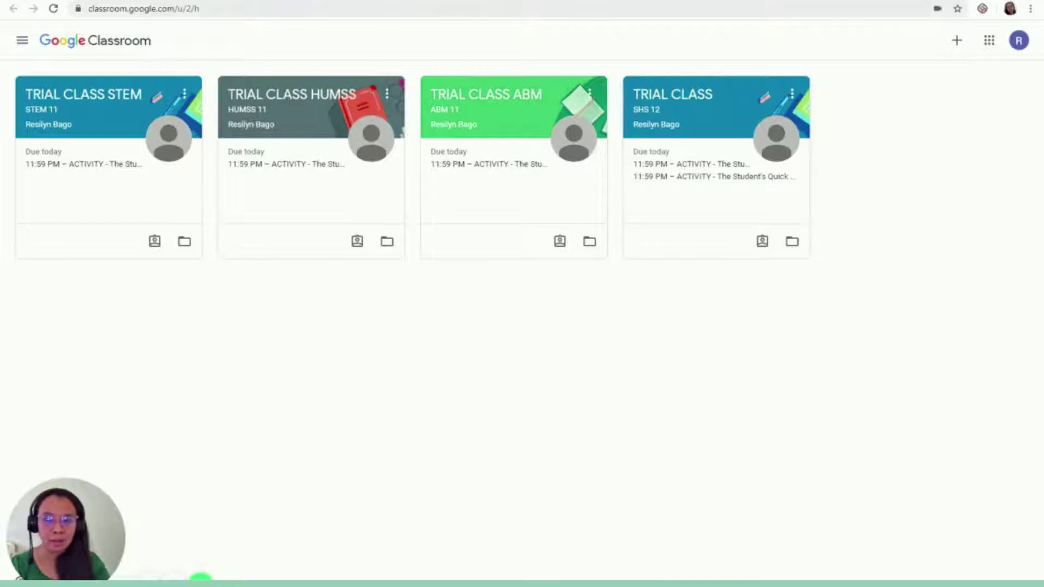
# - Enter the TRIAL CLASS SHS 12 stream and scroll through its assignment, material and announcement posts
pyautogui.click(692, 97)
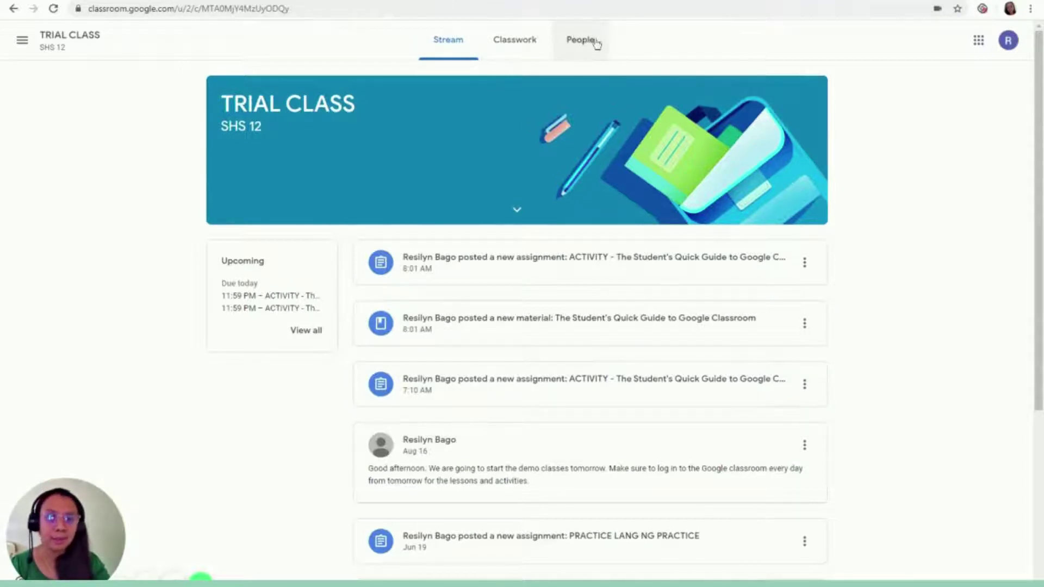
pyautogui.scroll(-5, 896, 309)
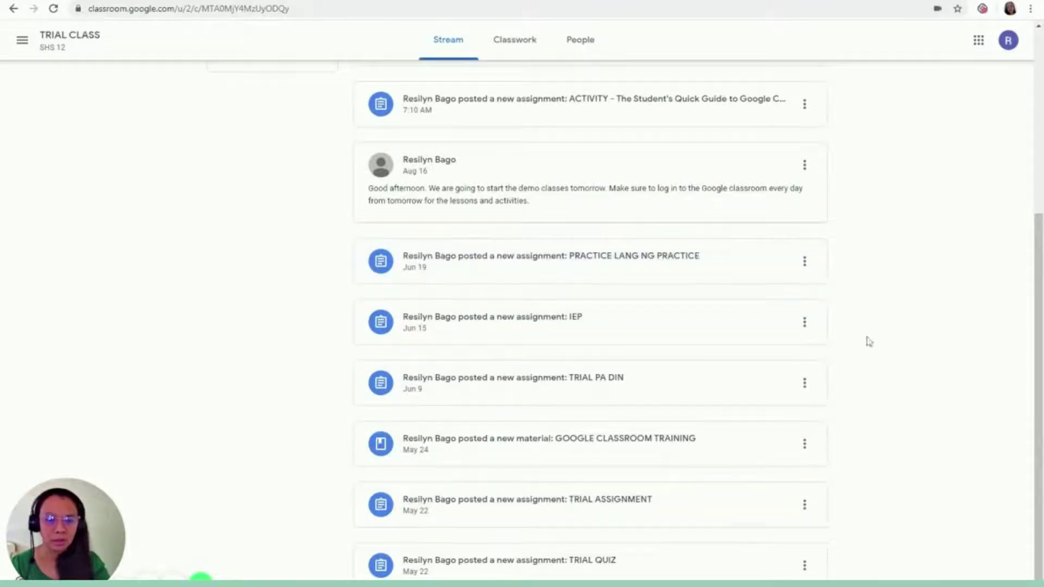
pyautogui.scroll(5, 873, 243)
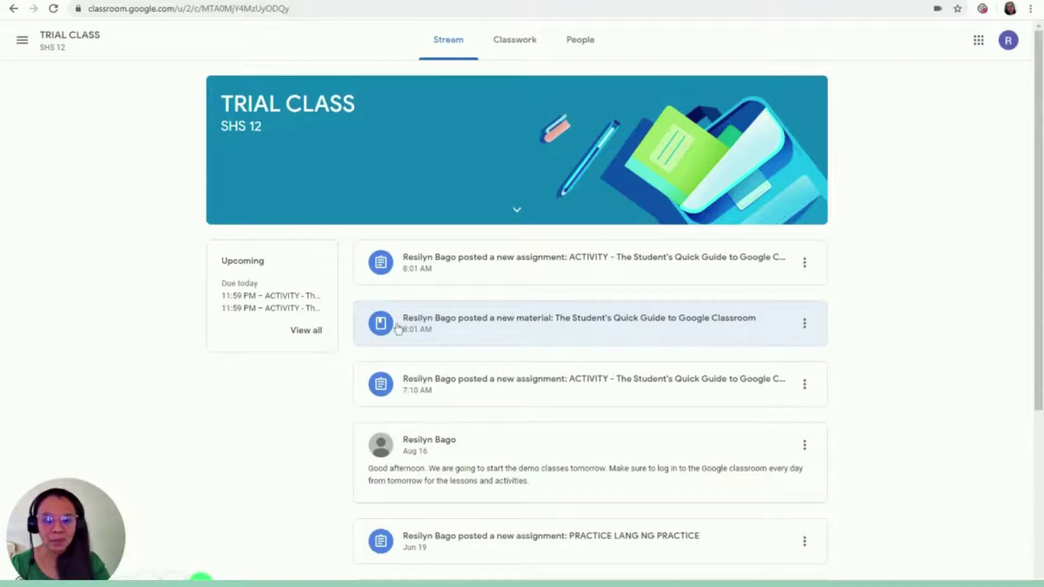
pyautogui.click(423, 325)
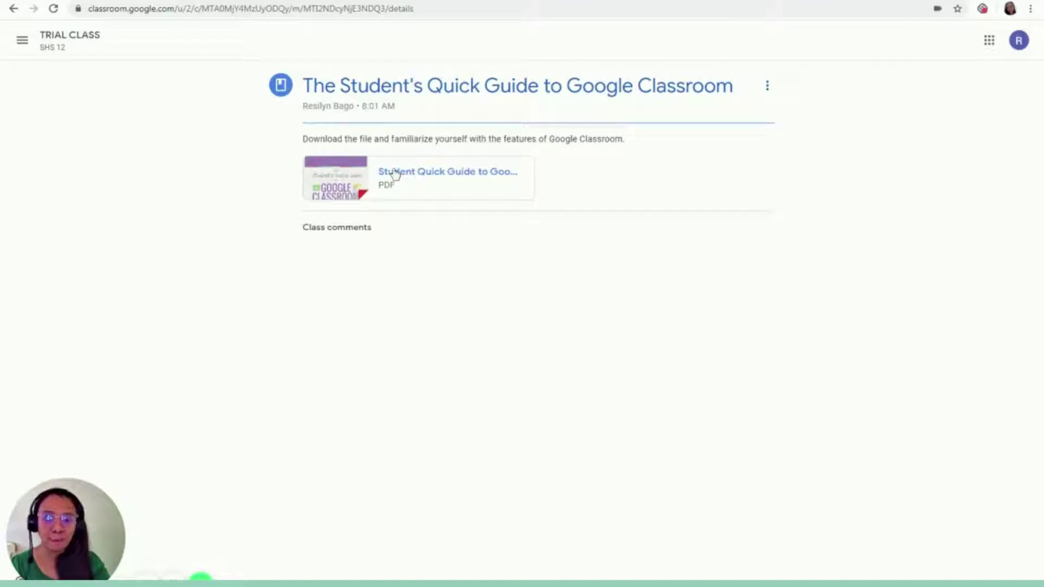
pyautogui.click(329, 186)
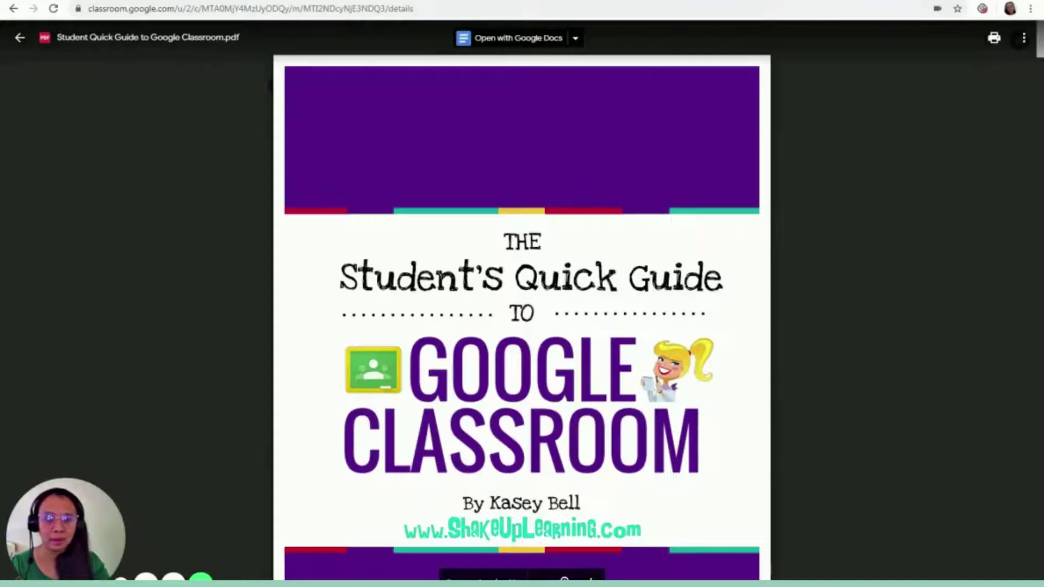
pyautogui.scroll(-15, 601, 394)
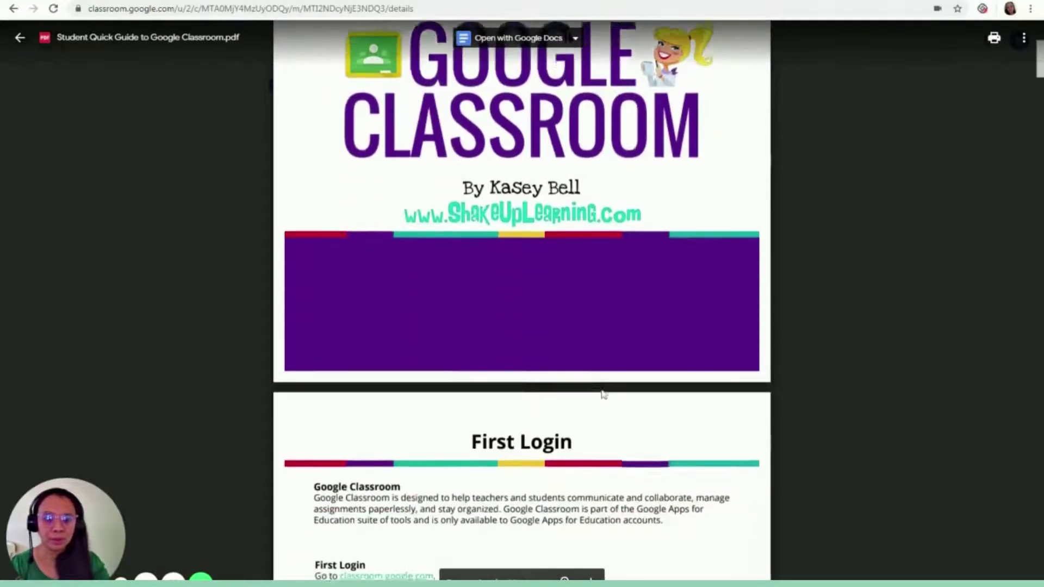
pyautogui.scroll(-12, 522, 299)
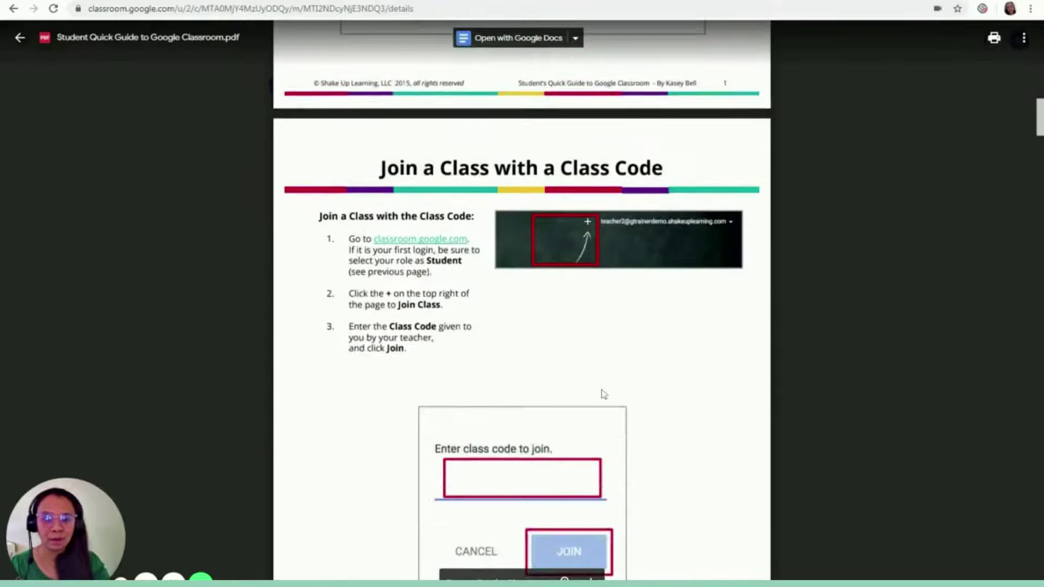
pyautogui.scroll(-10, 522, 299)
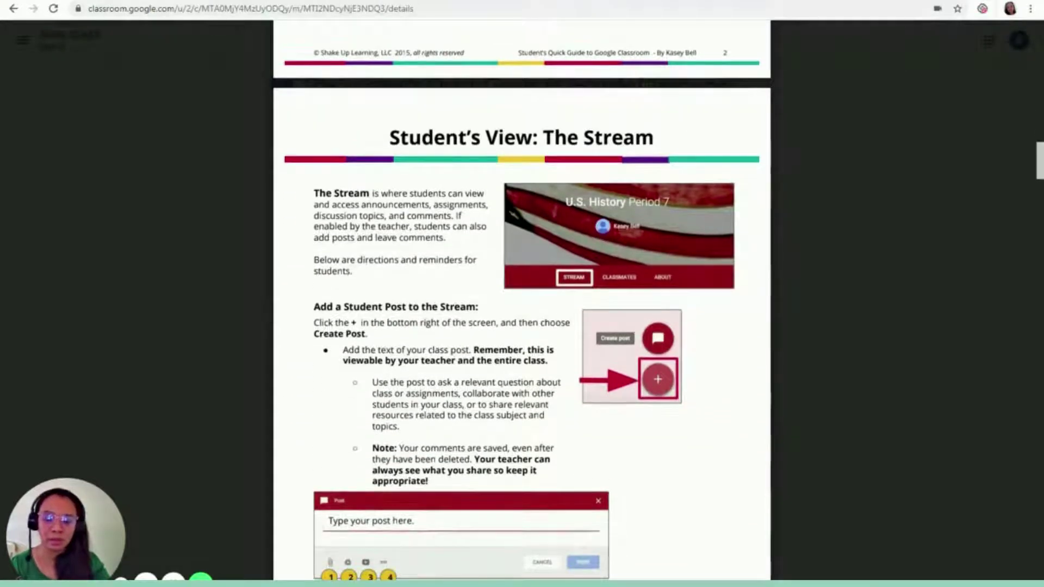
pyautogui.scroll(-3, 522, 299)
pyautogui.scroll(-10, 522, 300)
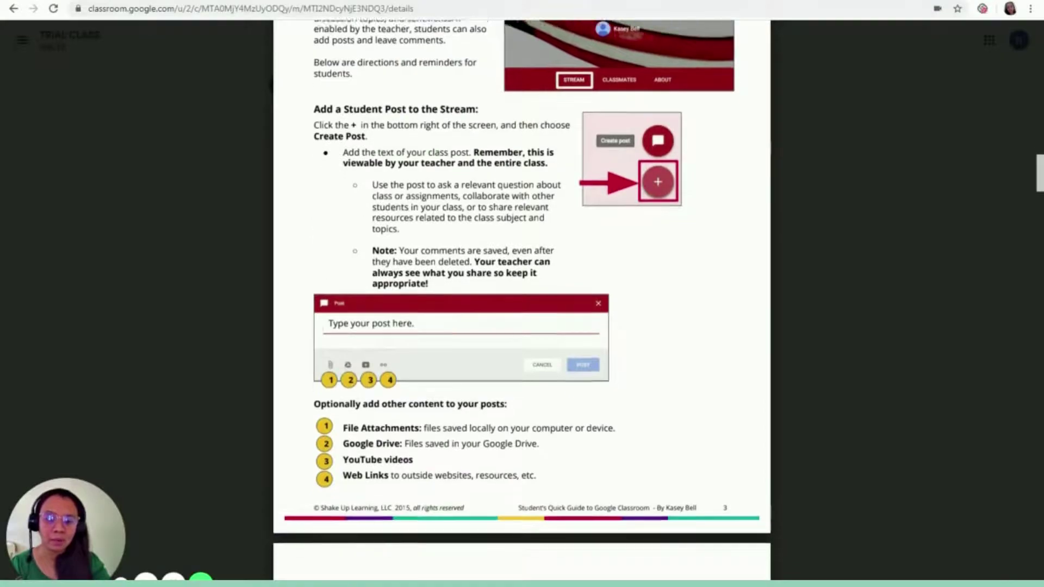
pyautogui.scroll(-5, 522, 299)
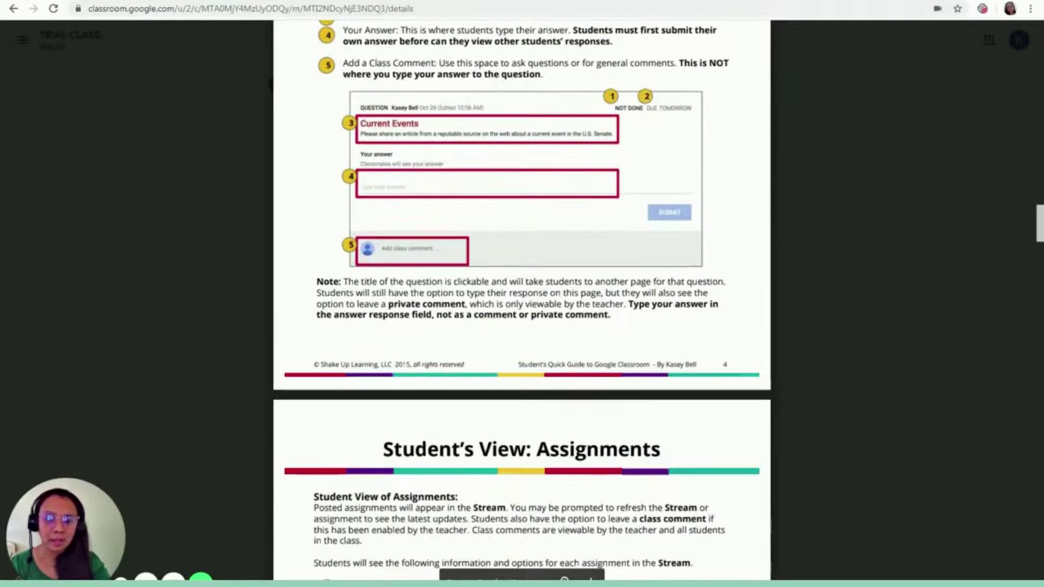
pyautogui.scroll(-13, 522, 299)
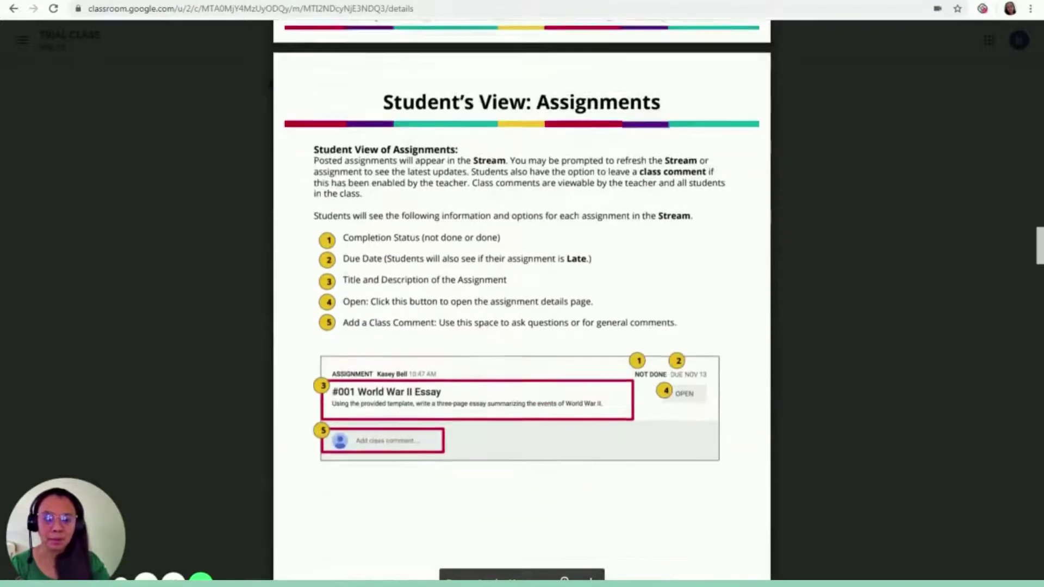
pyautogui.scroll(-10, 523, 299)
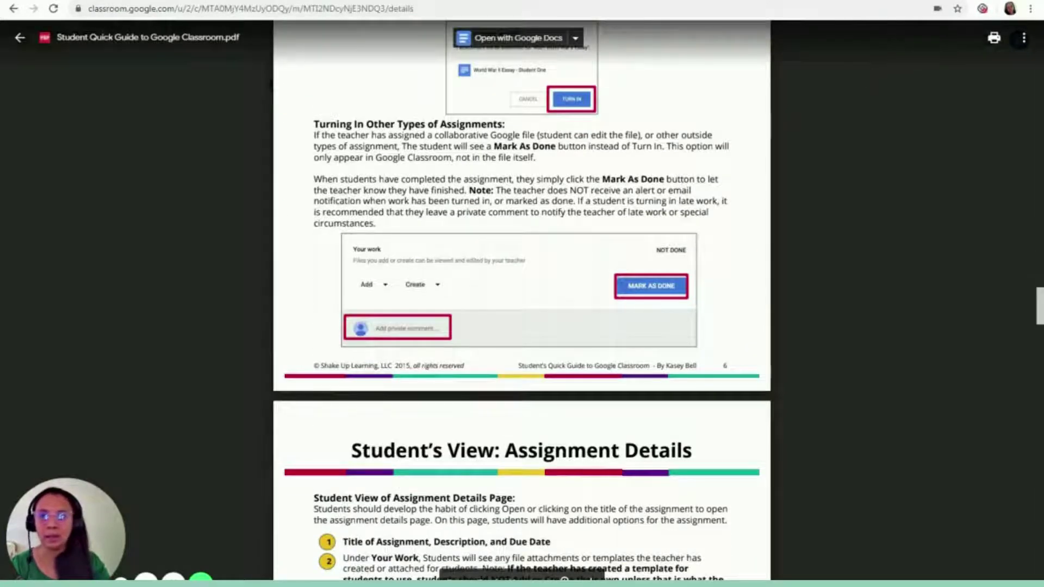
pyautogui.click(22, 39)
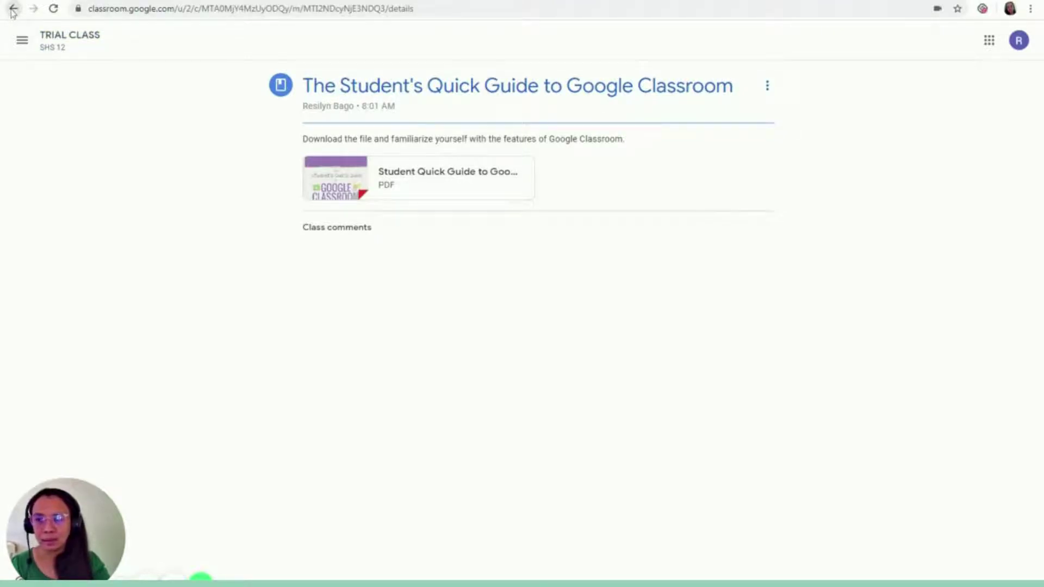
# - Revisit the Quick Guide material, then open the ACTIVITY assignment due 11:59 PM
pyautogui.click(13, 9)
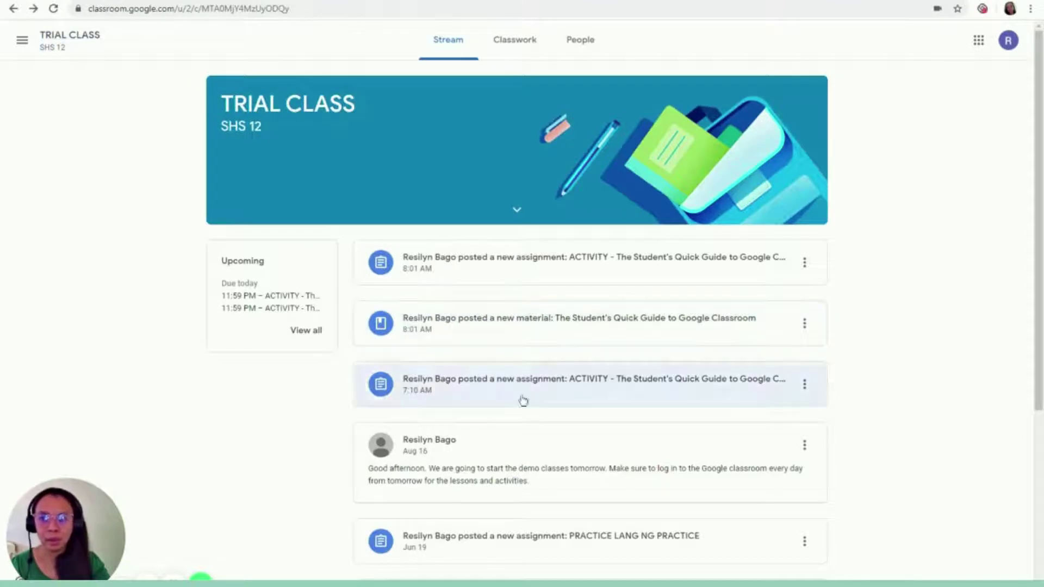
pyautogui.click(469, 337)
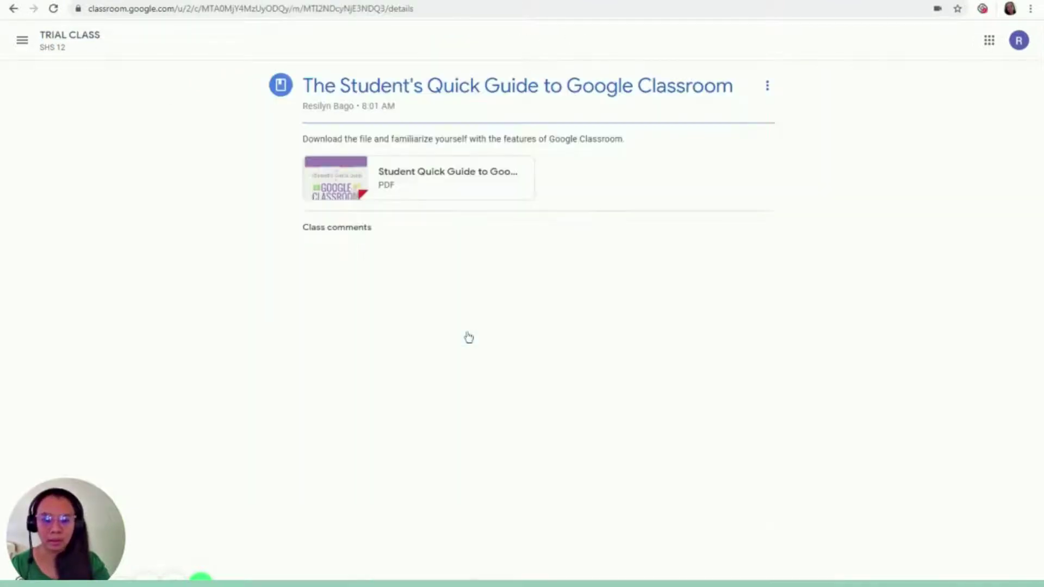
pyautogui.click(61, 42)
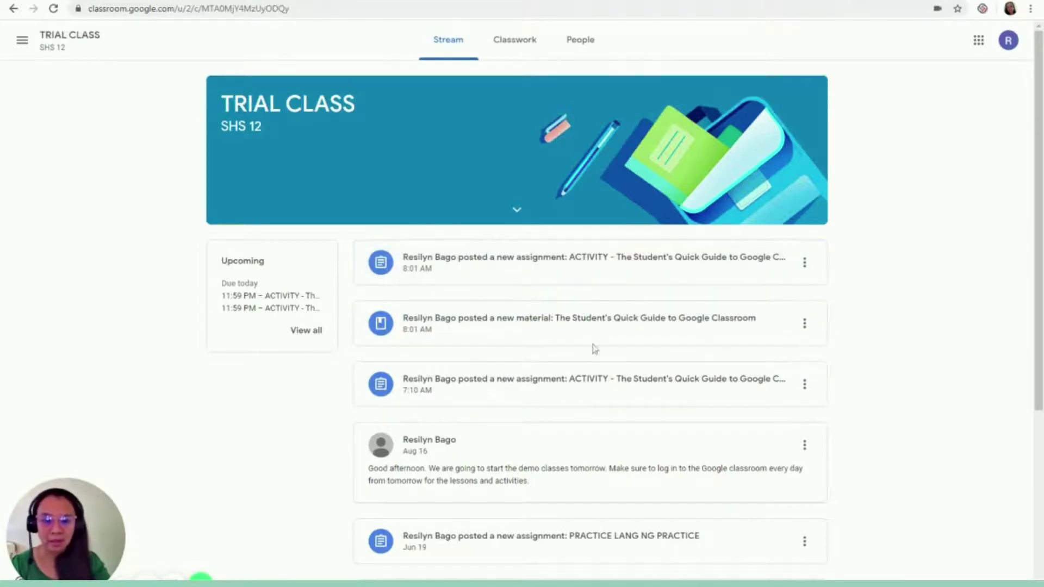
pyautogui.click(571, 273)
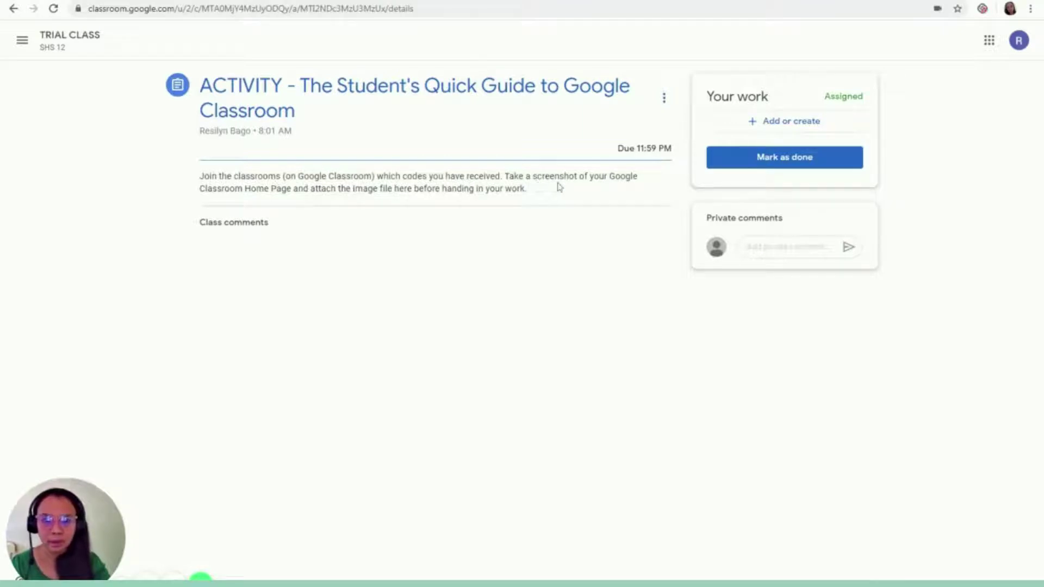
# - Return to the Classes home page through the main menu's Classes entry
pyautogui.click(23, 47)
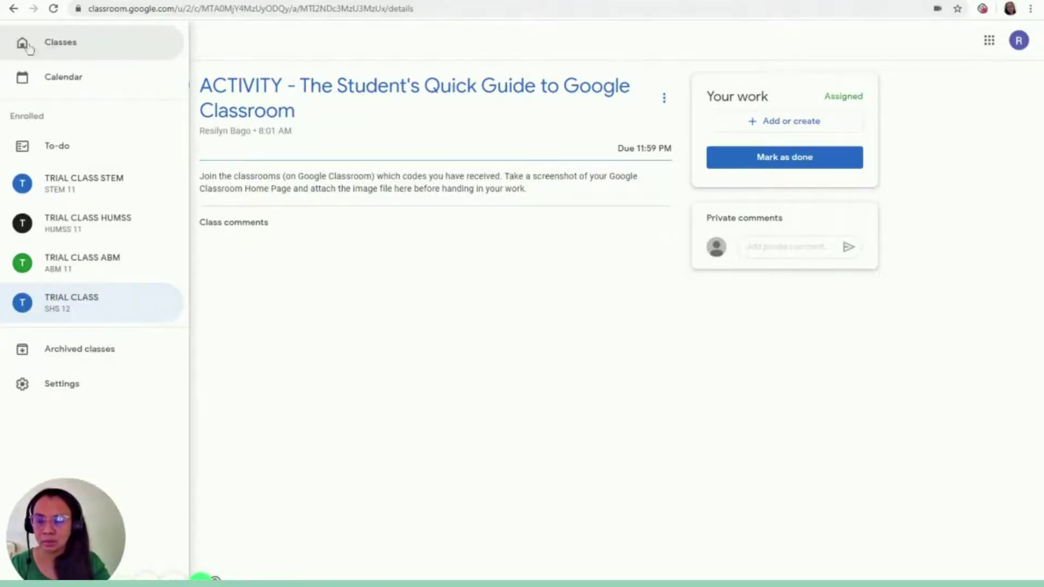
pyautogui.click(45, 48)
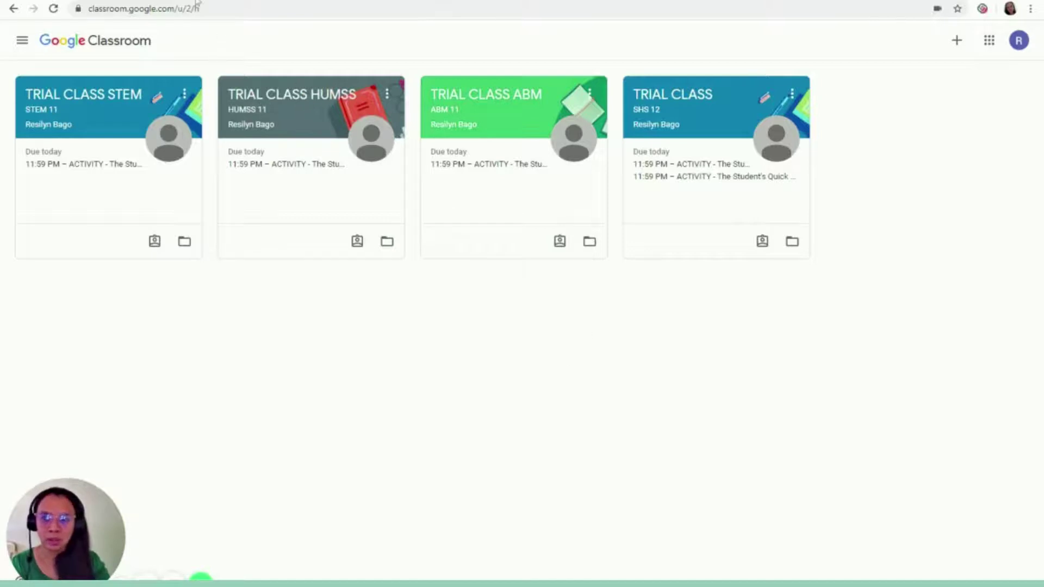
# - Open the 8:01 AM ACTIVITY post in TRIAL CLASS SHS 12 and show its Add or create options
pyautogui.click(680, 95)
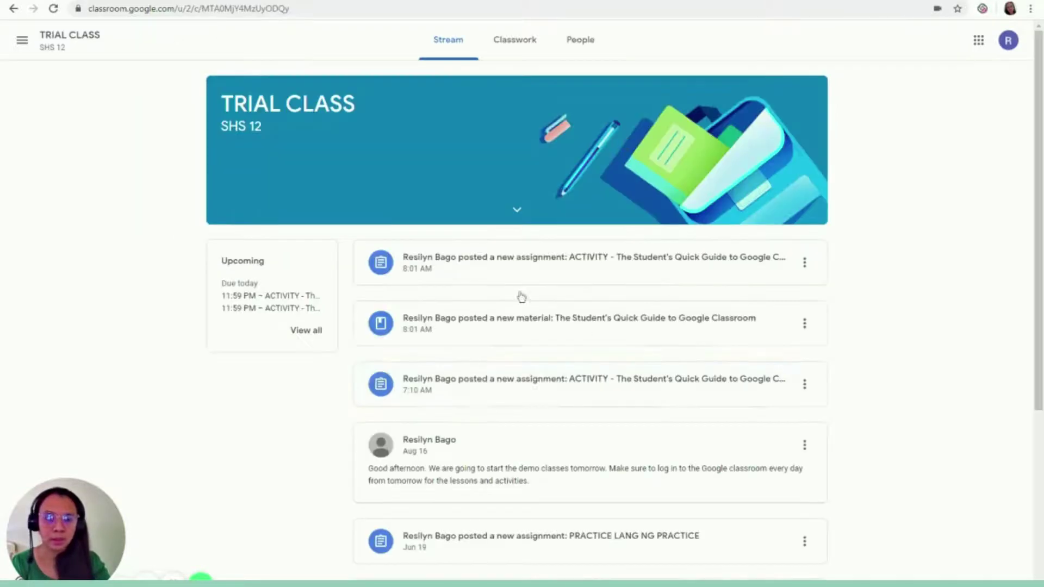
pyautogui.click(497, 279)
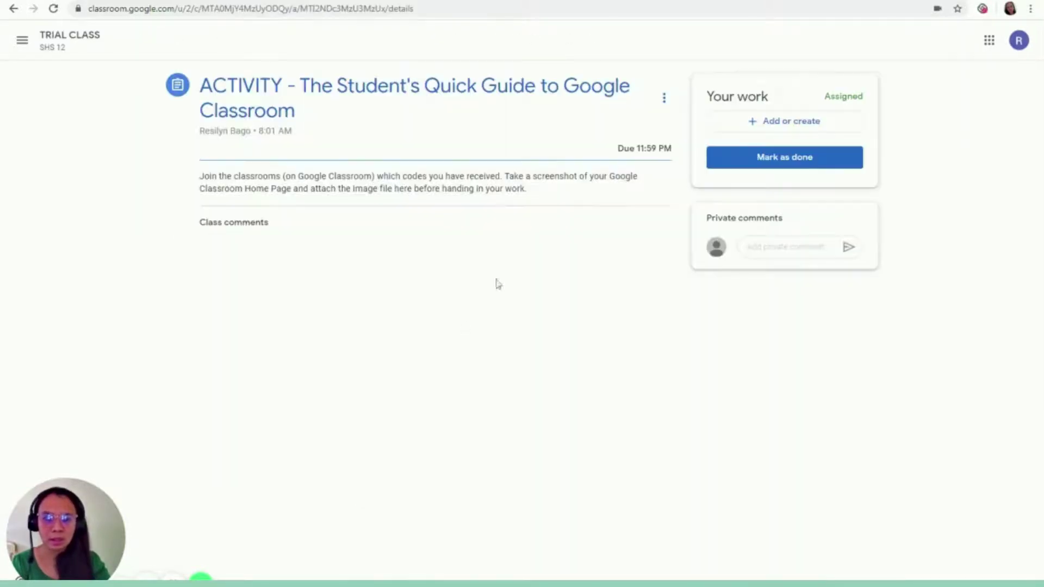
pyautogui.click(746, 128)
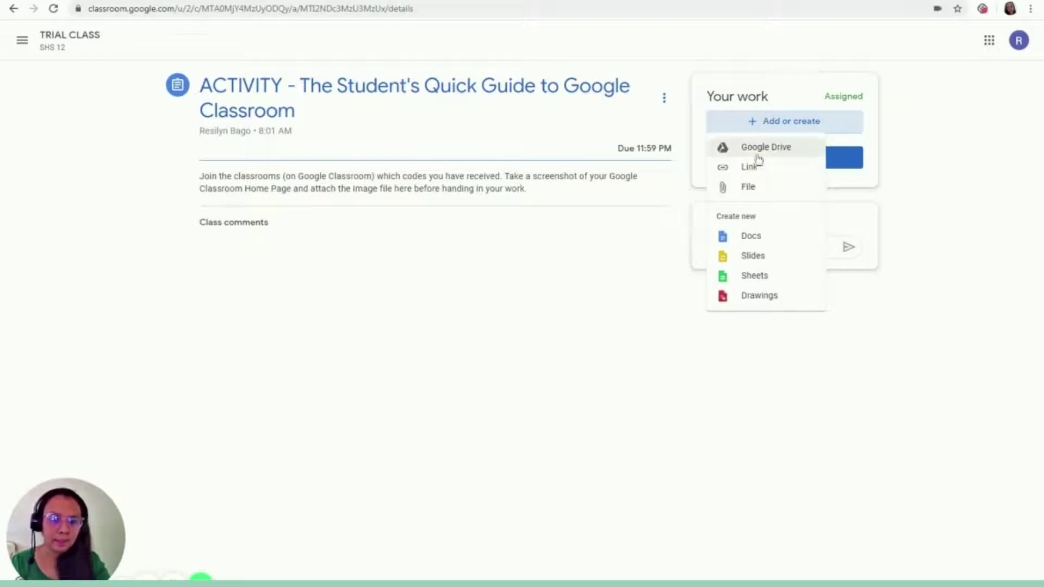
# - Upload DEMO CLASS.JPG from the computer as your work on the ACTIVITY assignment
pyautogui.click(755, 187)
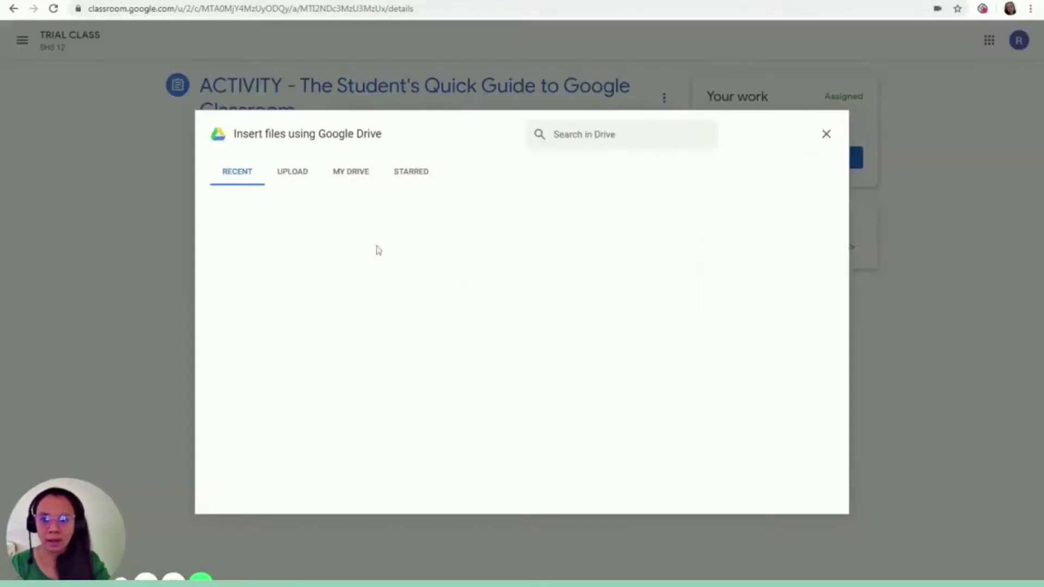
pyautogui.click(293, 174)
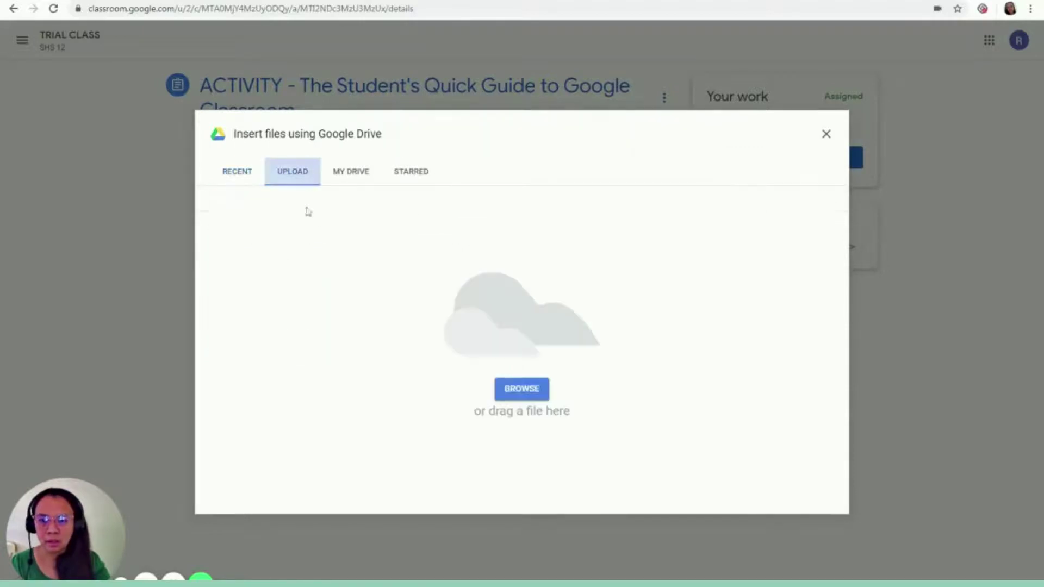
pyautogui.click(532, 394)
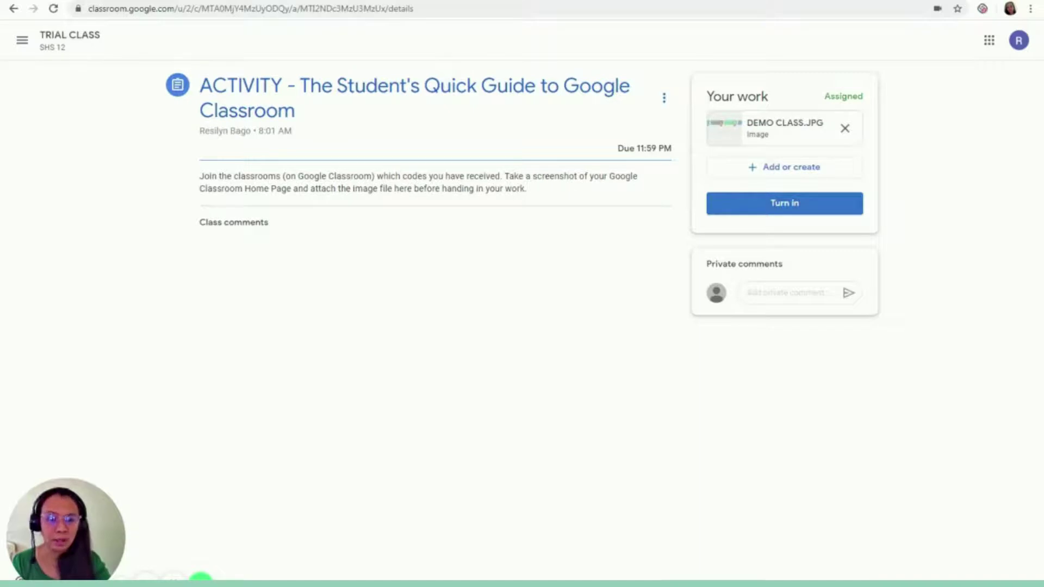
# - Hand in the DEMO CLASS.JPG work and confirm in the 'Turn in your work?' dialog
pyautogui.click(758, 211)
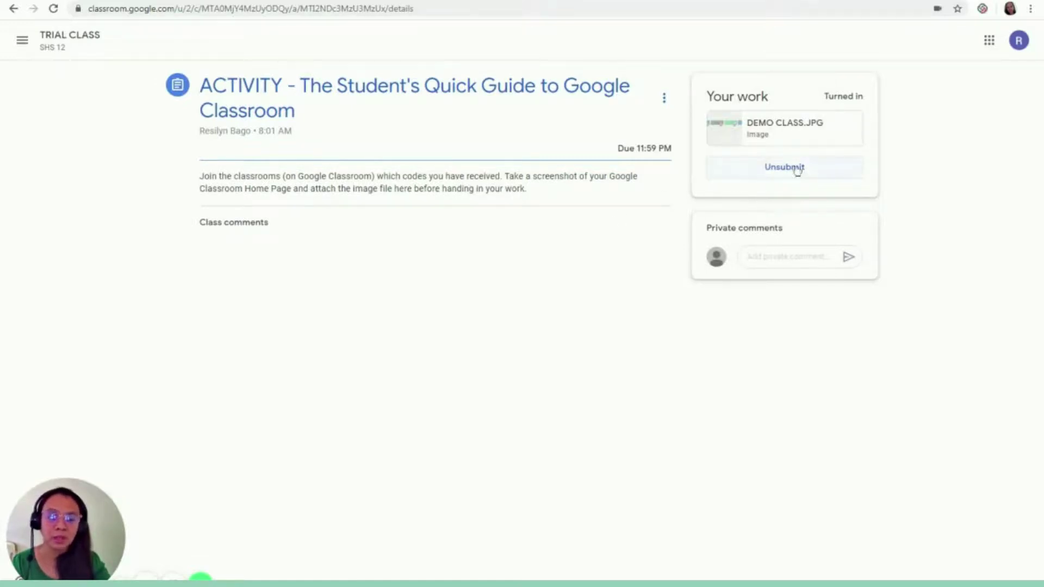
# - View all assigned work to confirm ACTIVITY shows Turned in, then return to the TRIAL CLASS stream
pyautogui.click(60, 47)
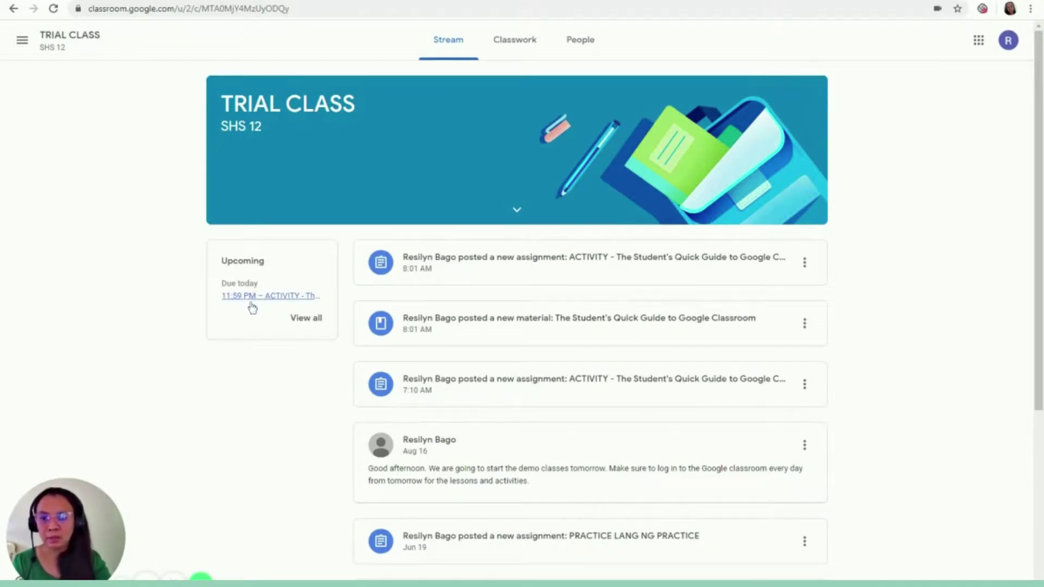
pyautogui.click(305, 319)
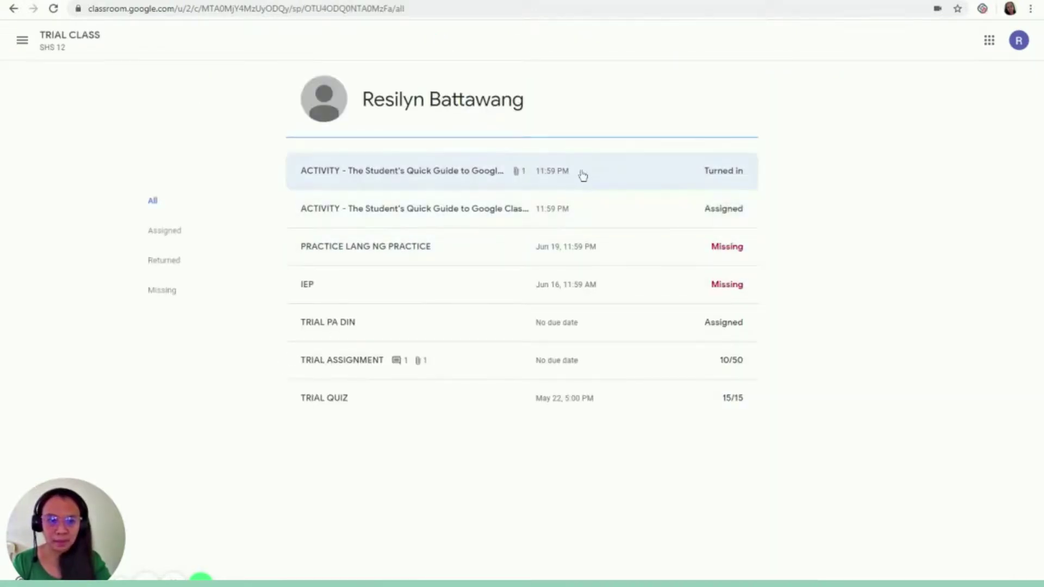
pyautogui.click(53, 42)
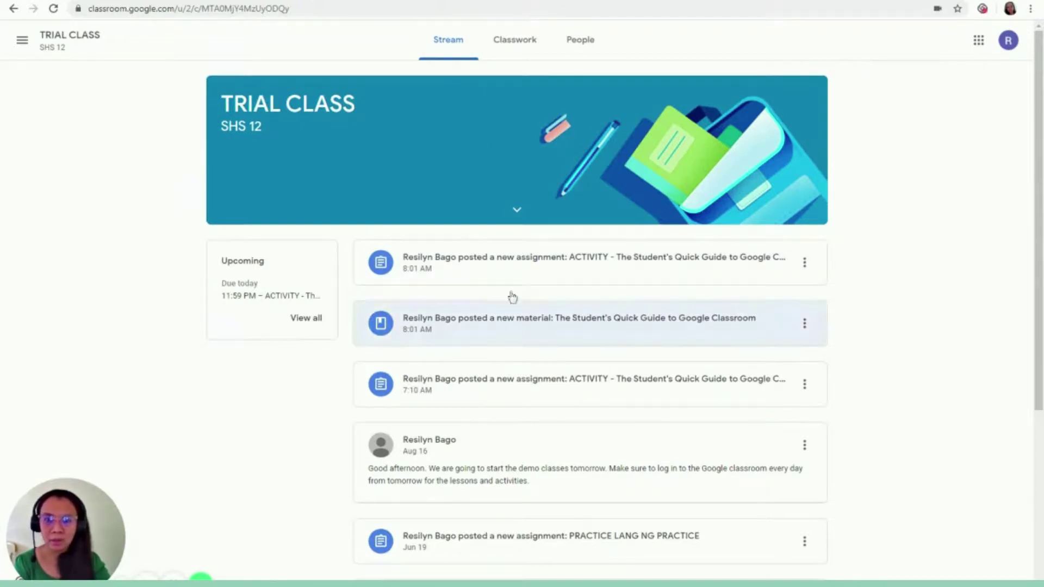
# - Show the TRIAL CLASS Classwork page and scroll through the DEMO CLASS AUG.17-21 and TRIAL - MAY 2020 topics
pyautogui.click(517, 43)
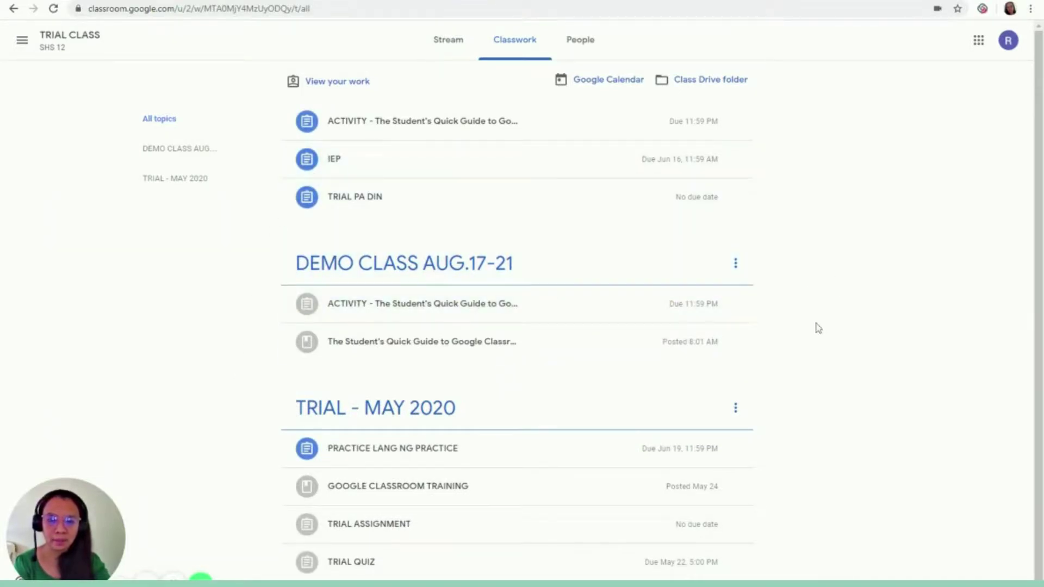
pyautogui.scroll(-1, 671, 401)
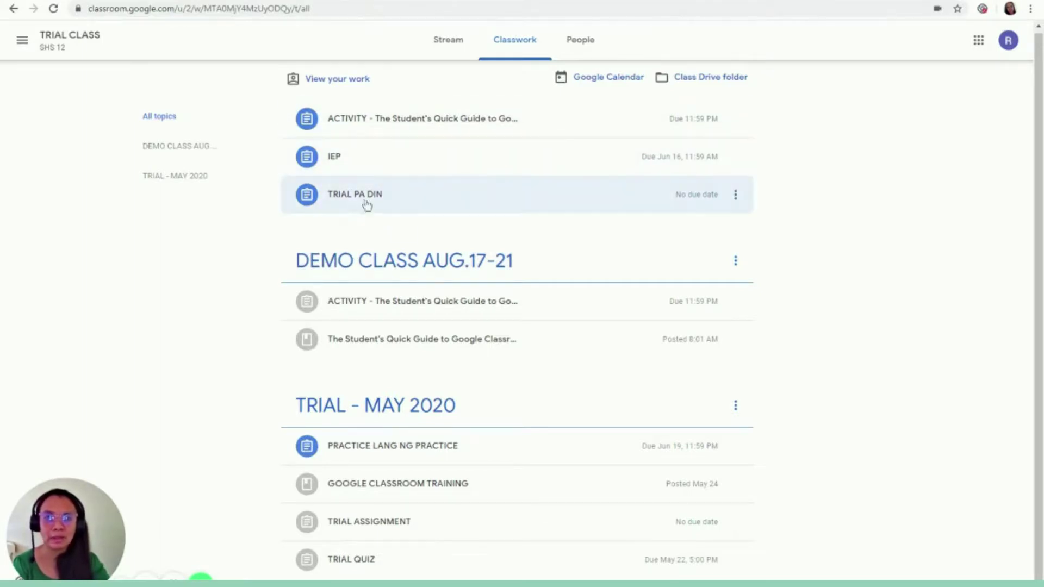
# - Browse the People page's teacher and 29 classmates, then go back to the TRIAL CLASS Stream
pyautogui.click(578, 48)
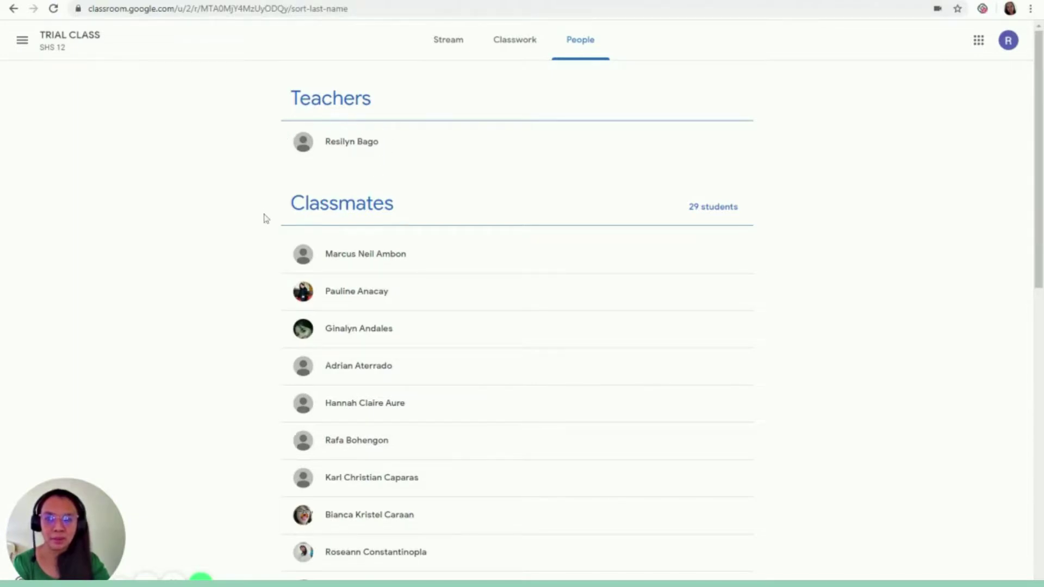
pyautogui.scroll(-3, 266, 218)
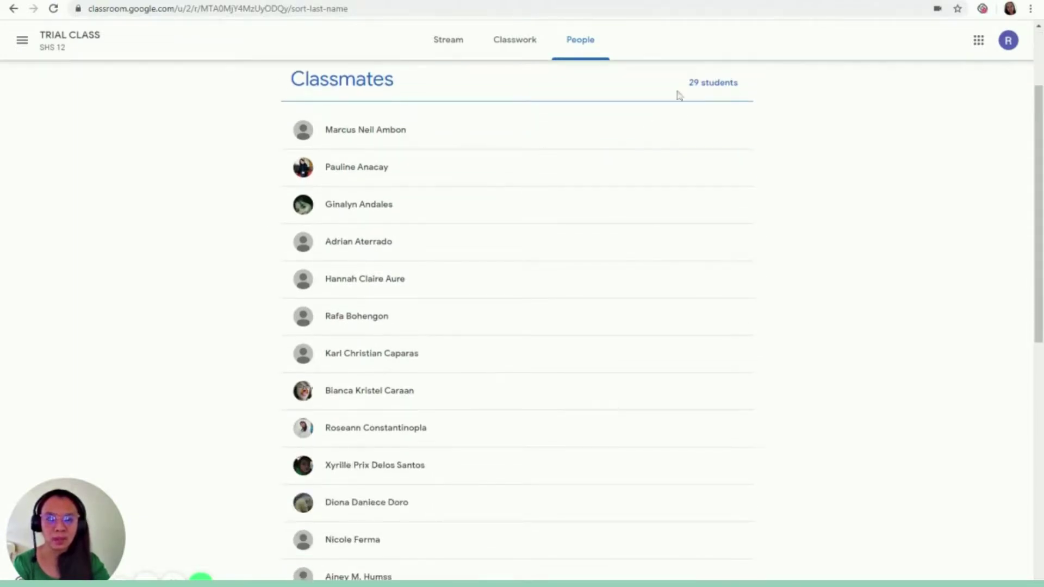
pyautogui.scroll(-10, 250, 202)
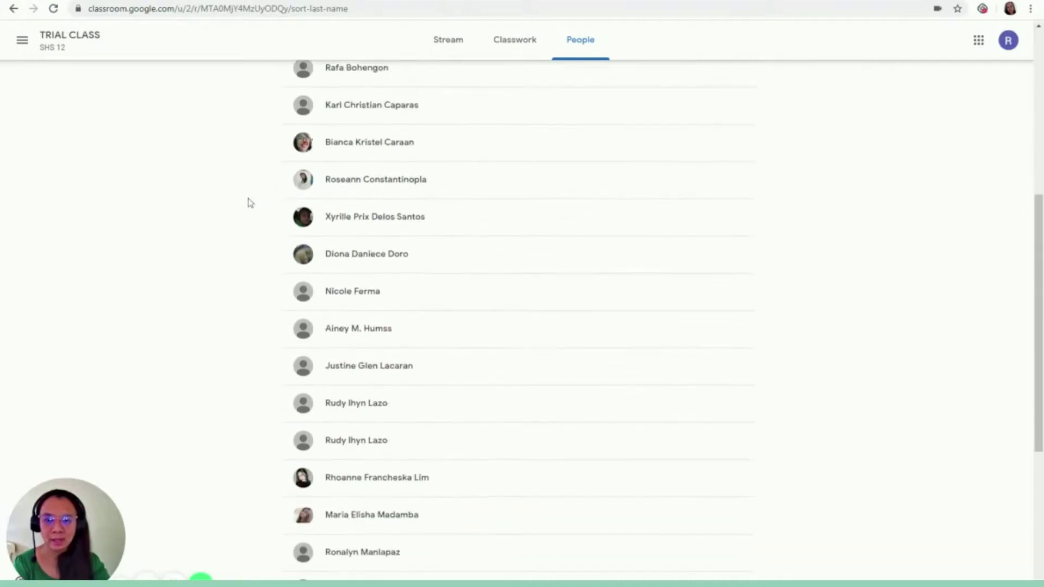
pyautogui.scroll(-1, 250, 203)
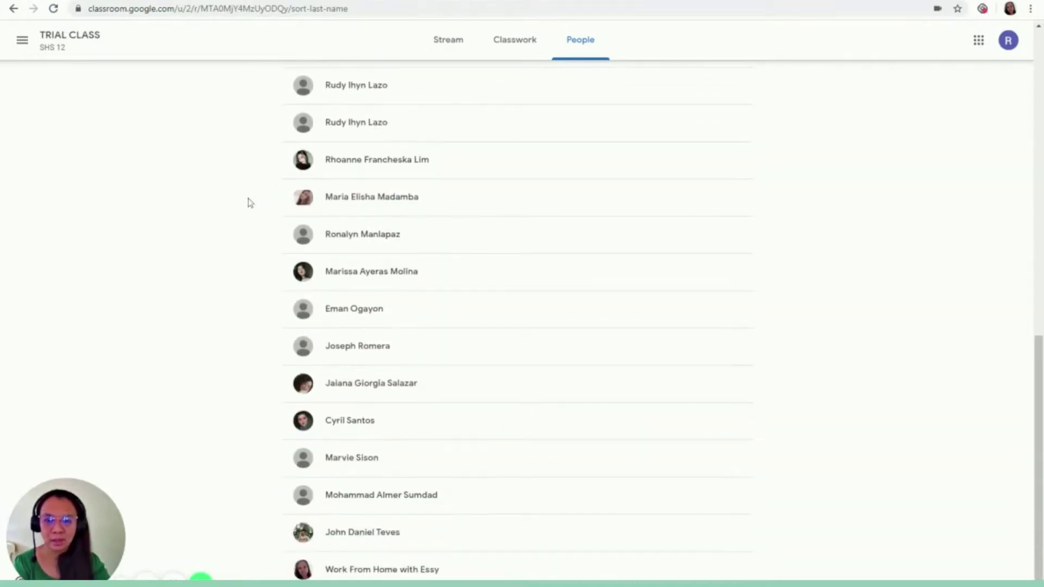
pyautogui.scroll(14, 250, 202)
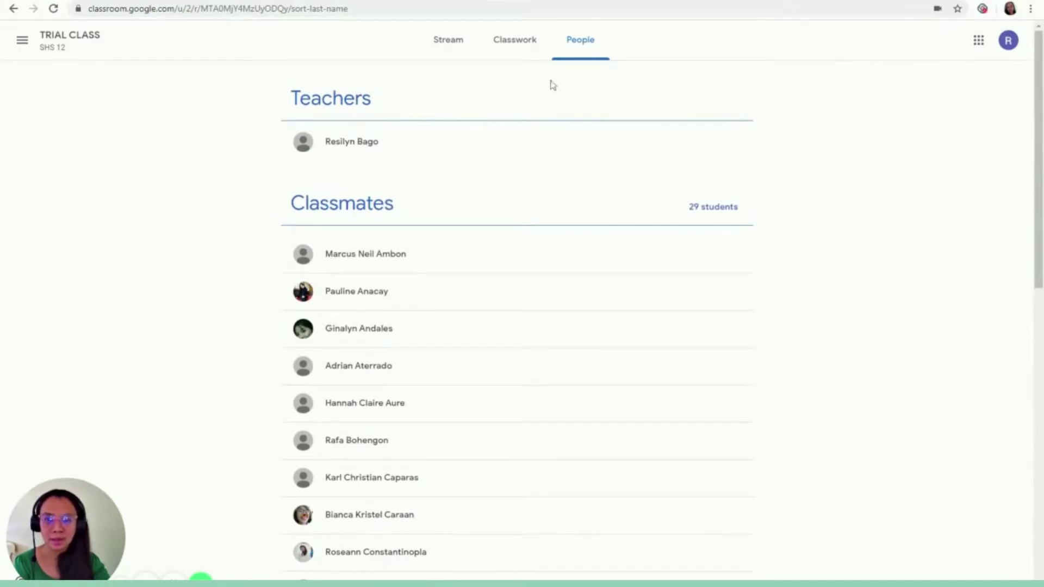
pyautogui.click(68, 42)
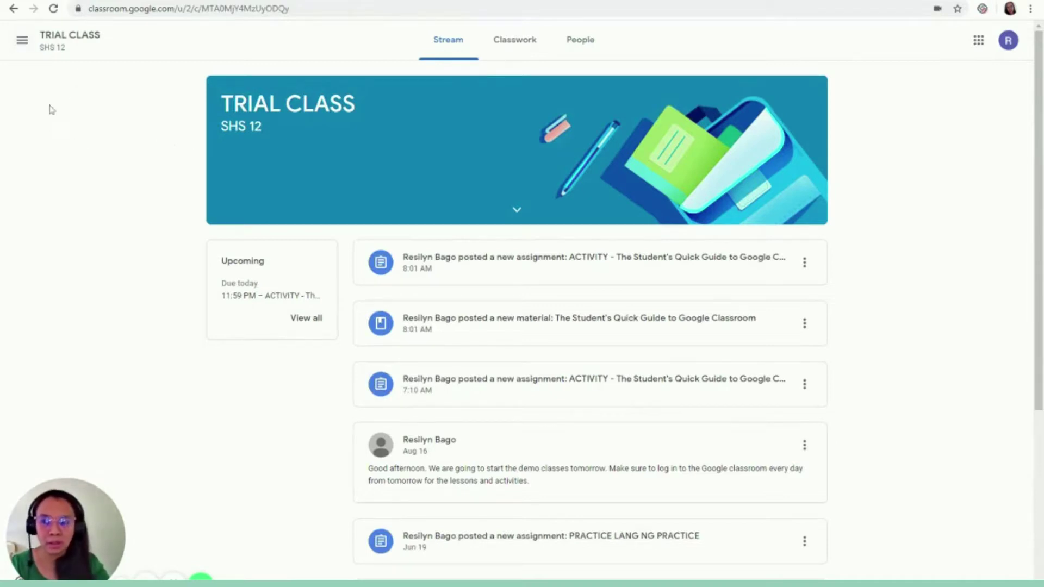
# - Go to the Classes home page and switch to the teacher's Google account
pyautogui.click(22, 47)
pyautogui.click(64, 49)
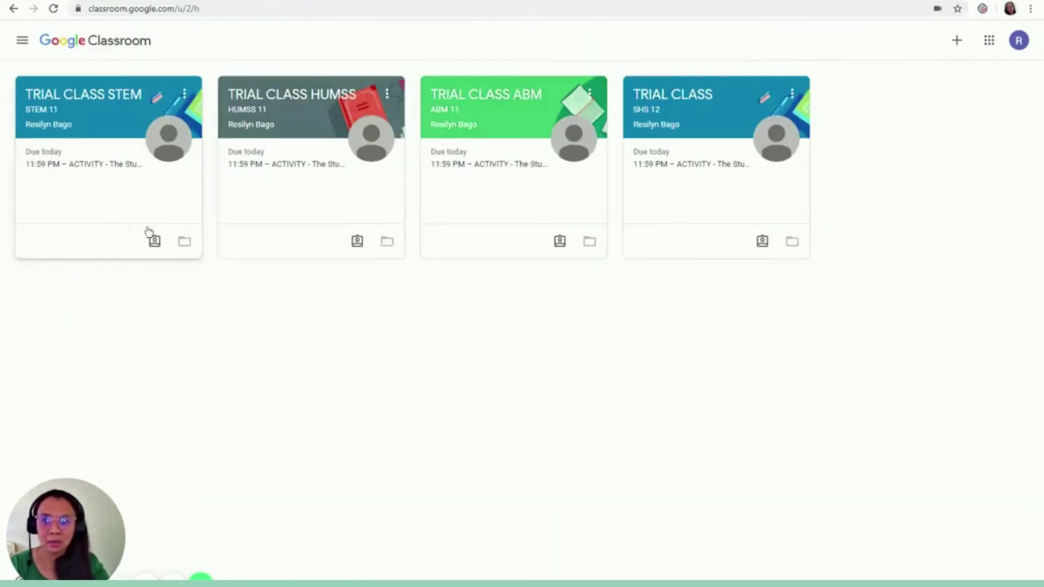
pyautogui.click(1015, 46)
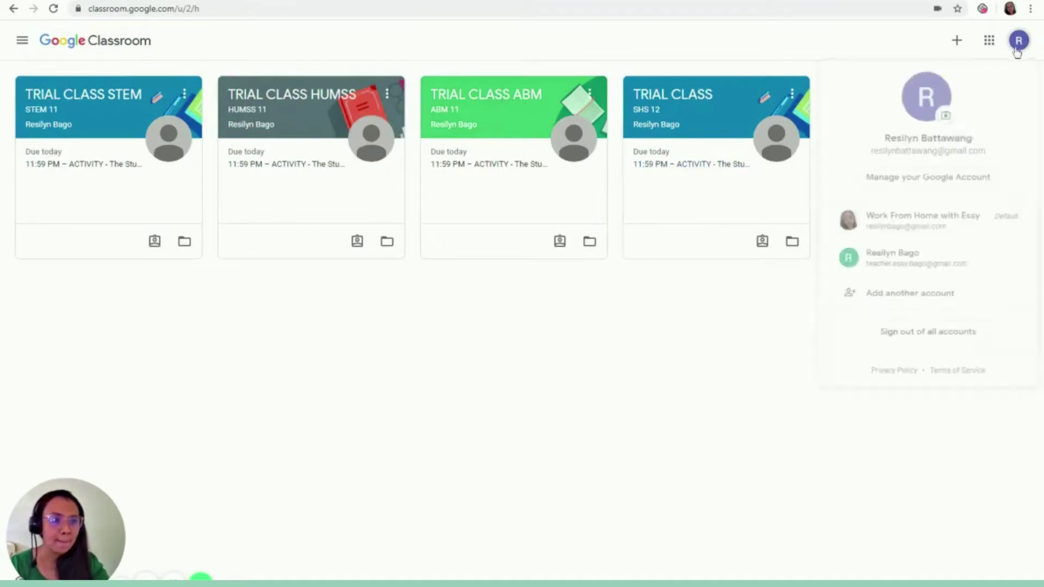
pyautogui.click(919, 259)
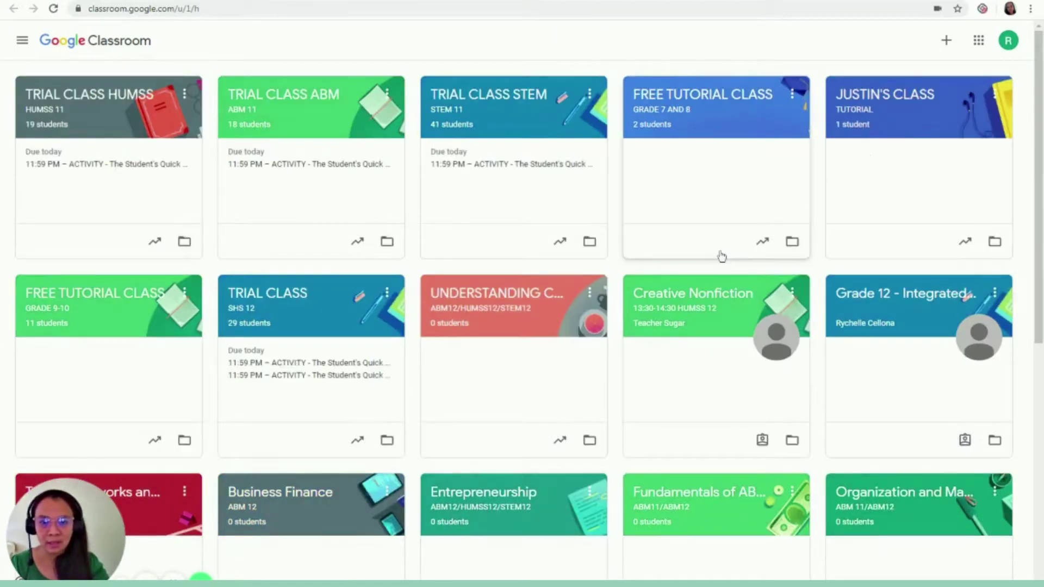
# - Scroll through the teacher's class cards, including TRIAL CLASS HUMSS, ABM, STEM and Business Finance
pyautogui.scroll(-8, 722, 256)
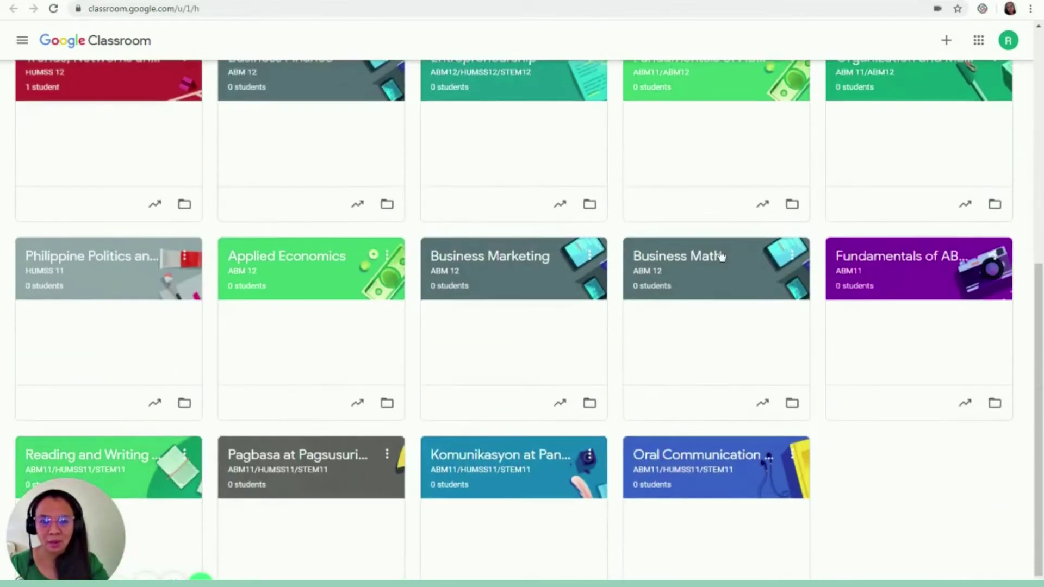
pyautogui.scroll(-1, 722, 256)
pyautogui.scroll(9, 722, 256)
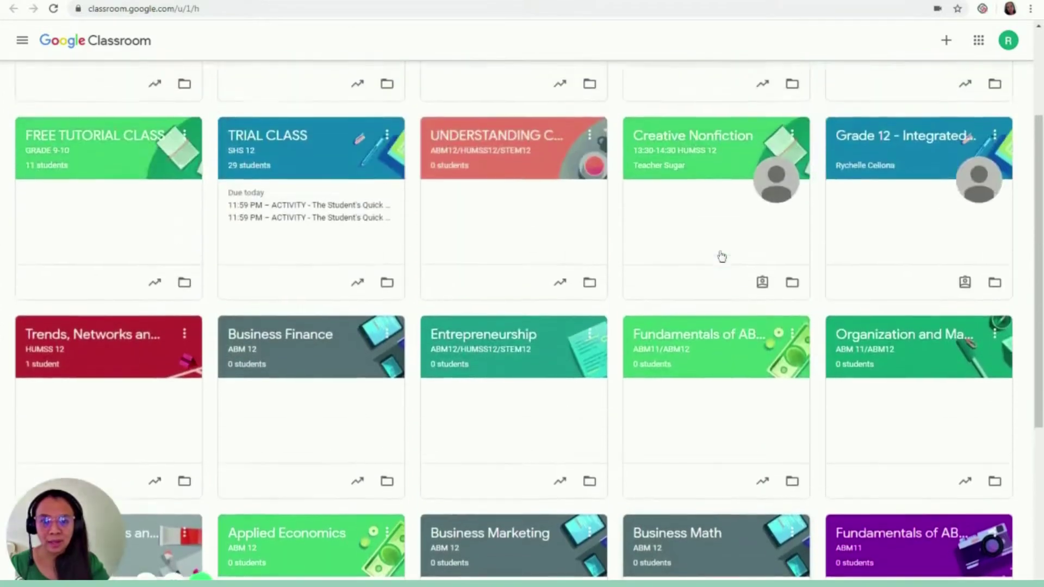
pyautogui.scroll(-8, 722, 256)
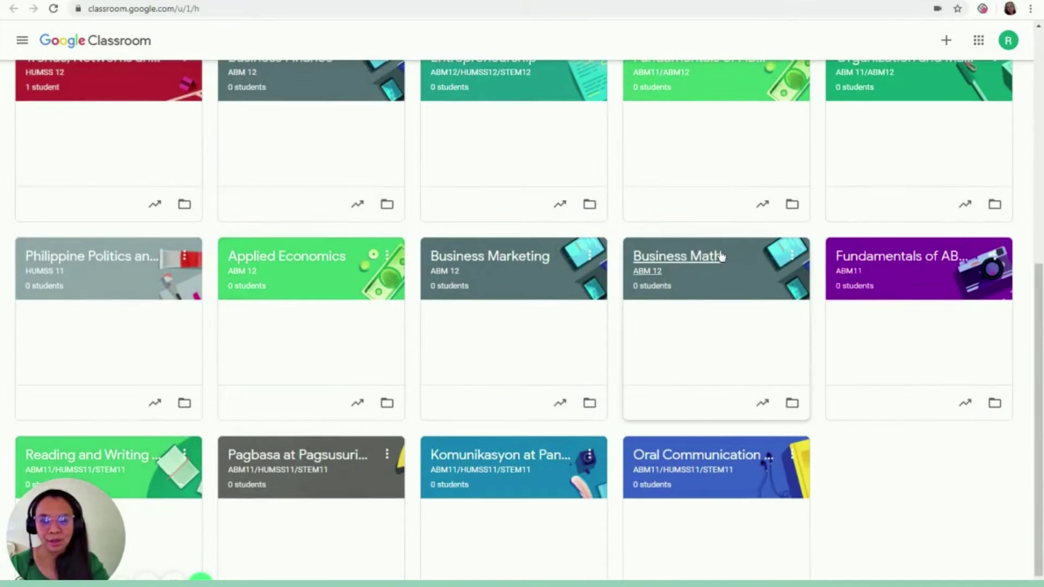
pyautogui.scroll(8, 722, 257)
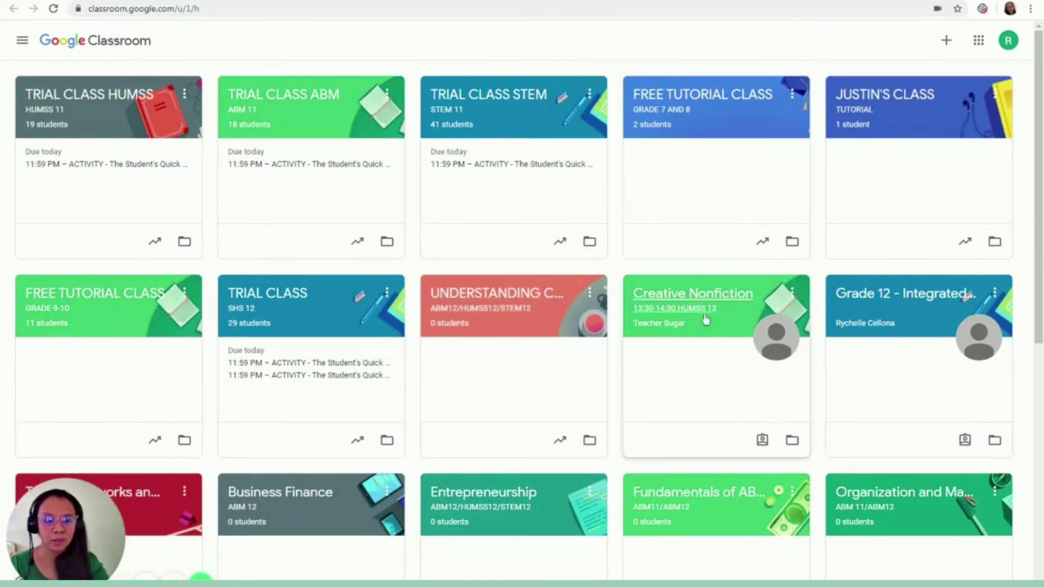
pyautogui.scroll(-3, 575, 323)
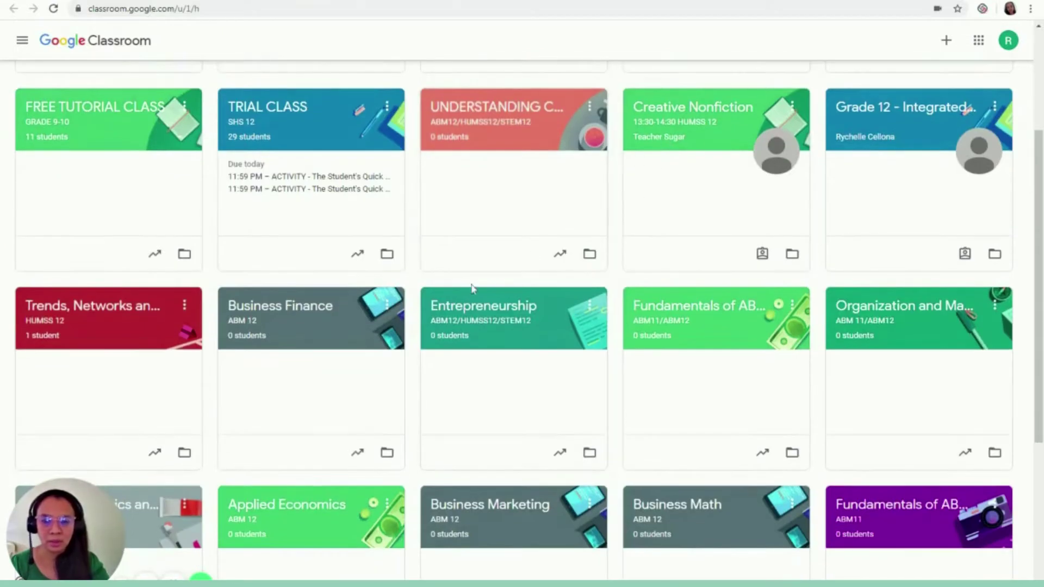
pyautogui.scroll(-2, 473, 289)
pyautogui.scroll(-3, 473, 289)
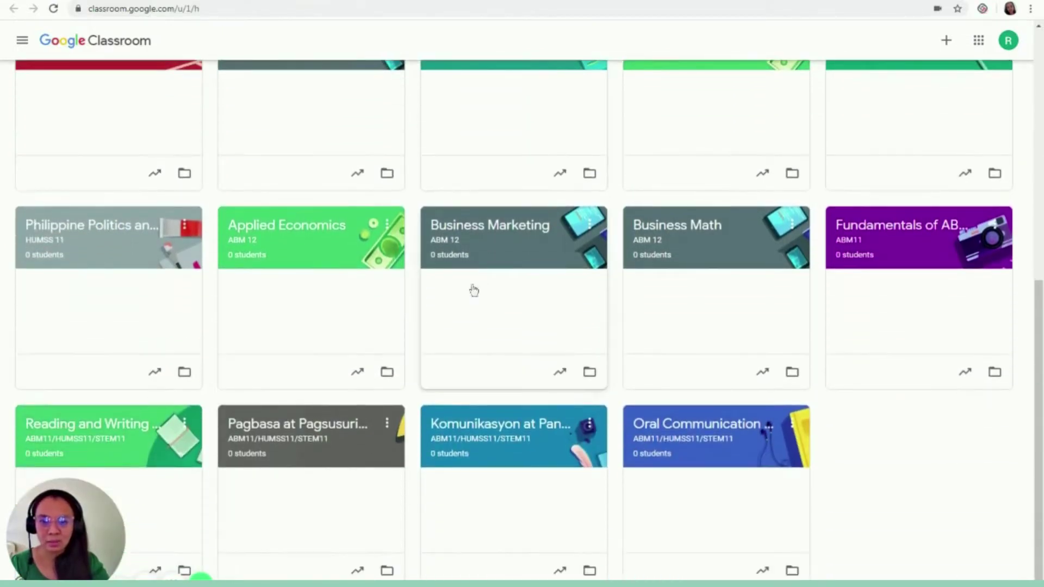
pyautogui.scroll(8, 556, 289)
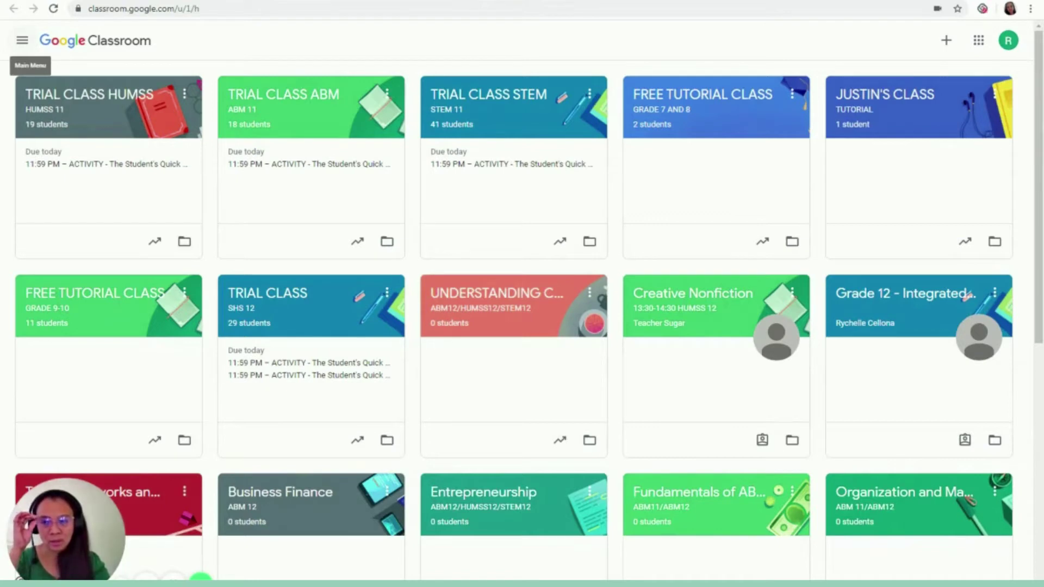
pyautogui.click(22, 40)
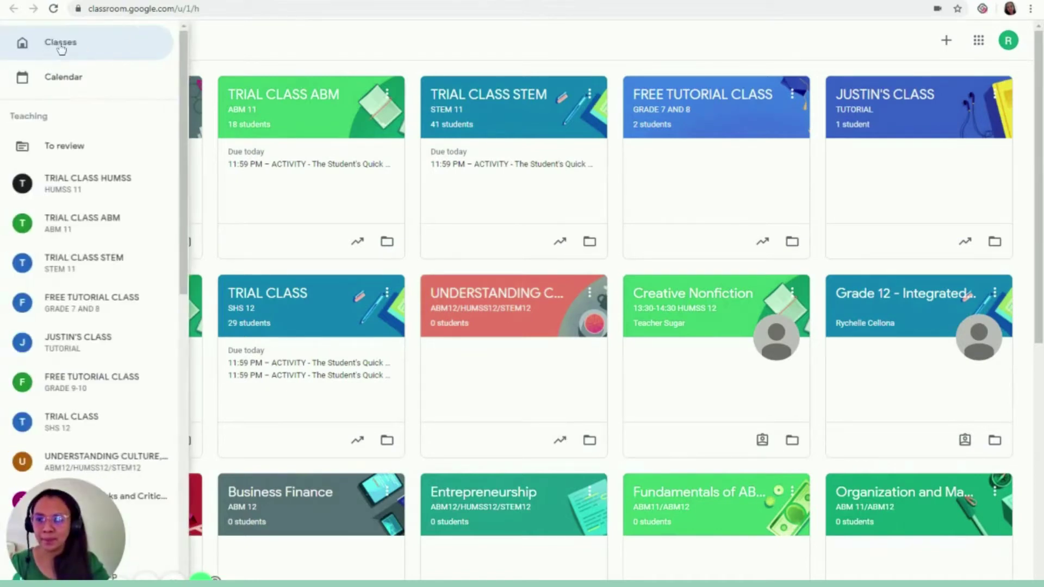
pyautogui.click(61, 48)
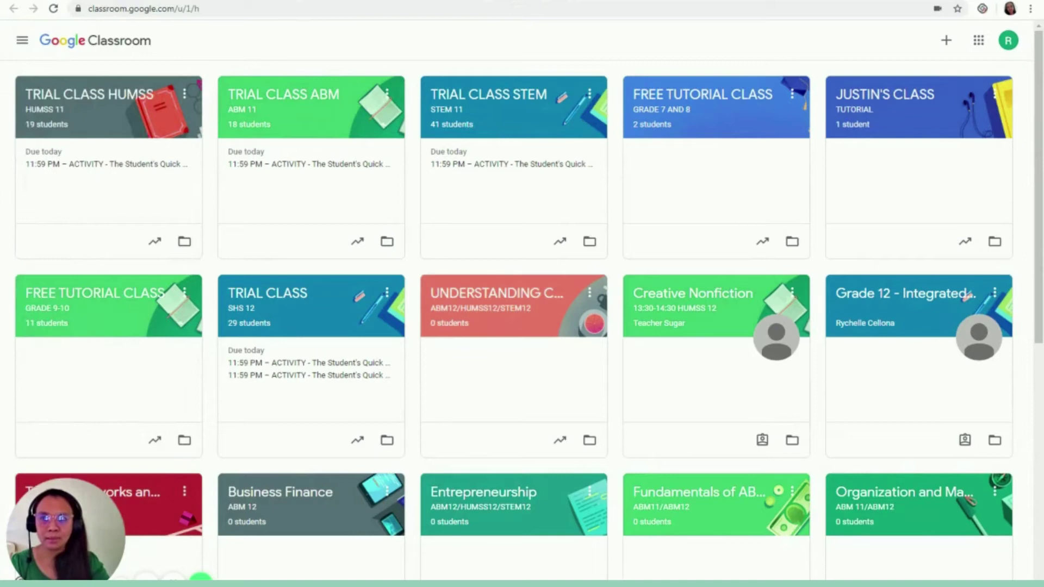